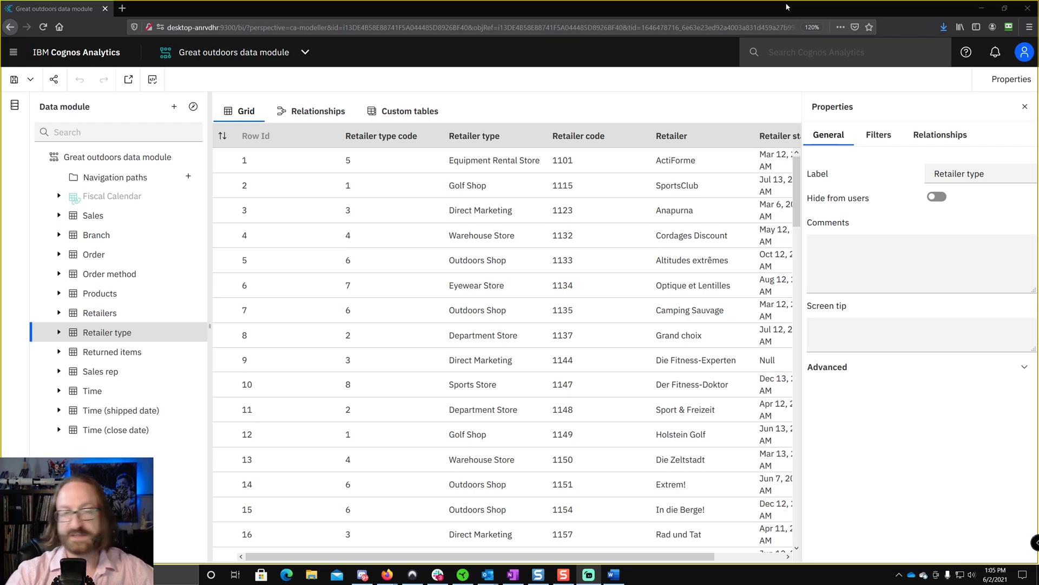
# Select the Retailer type table in the Great outdoors data module to show its data and properties.
pyautogui.click(123, 332)
pyautogui.click(829, 209)
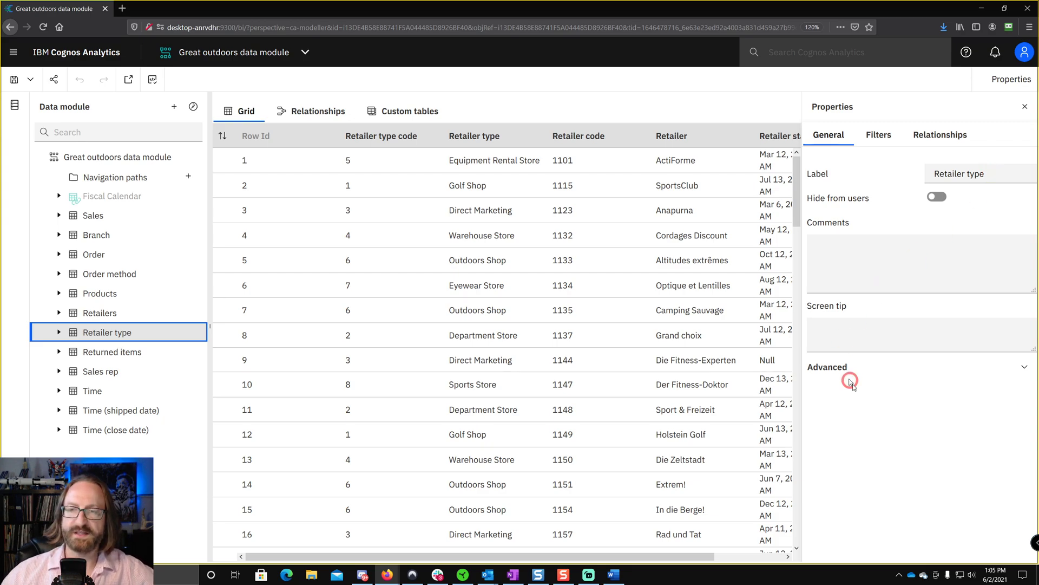
# Expand the table's Advanced properties, revealing identifier page_10 and source Retailer_type.xlsx.
pyautogui.click(828, 369)
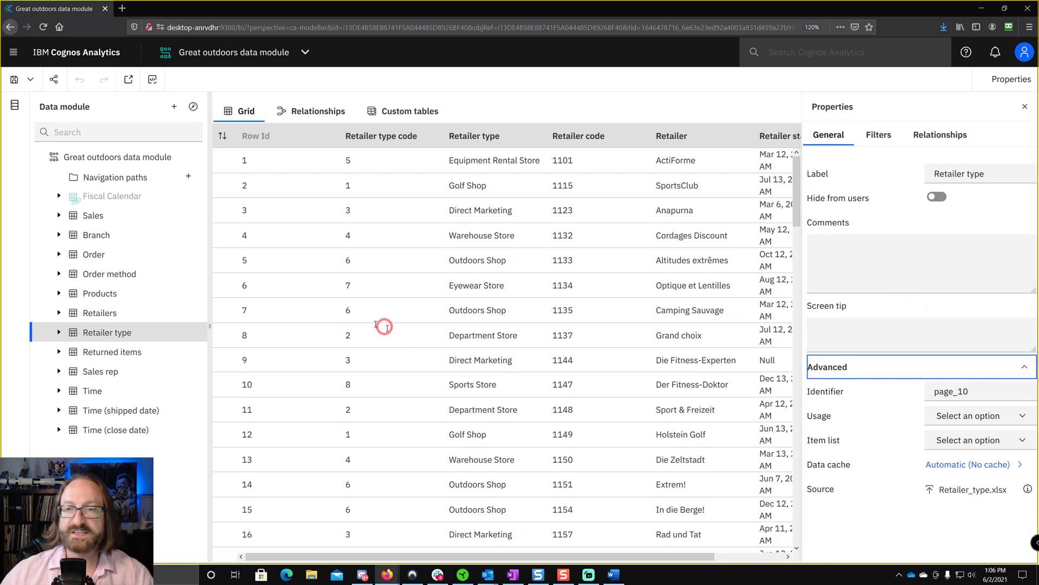
pyautogui.click(193, 333)
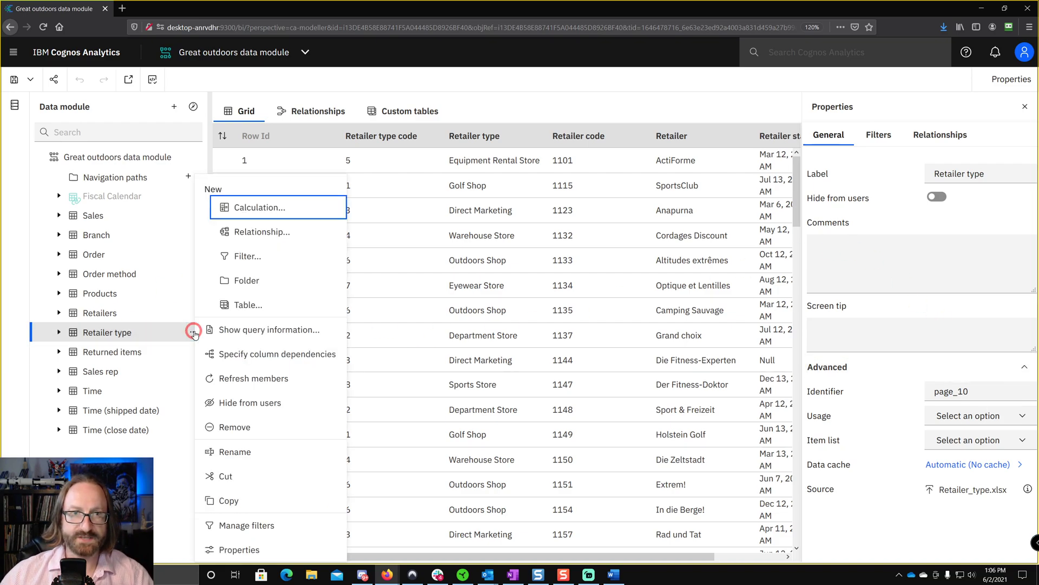
pyautogui.click(257, 331)
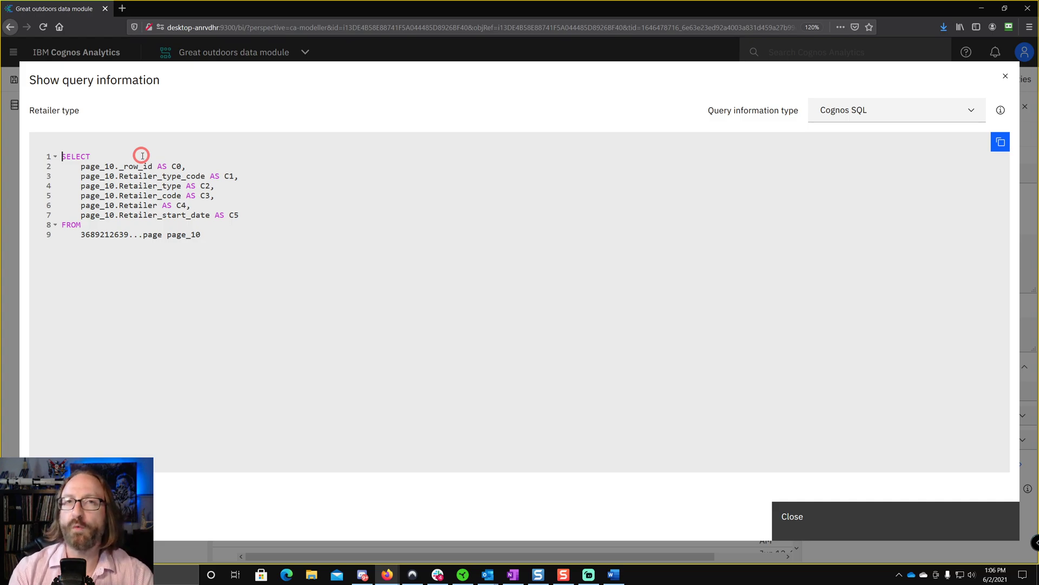
pyautogui.click(810, 517)
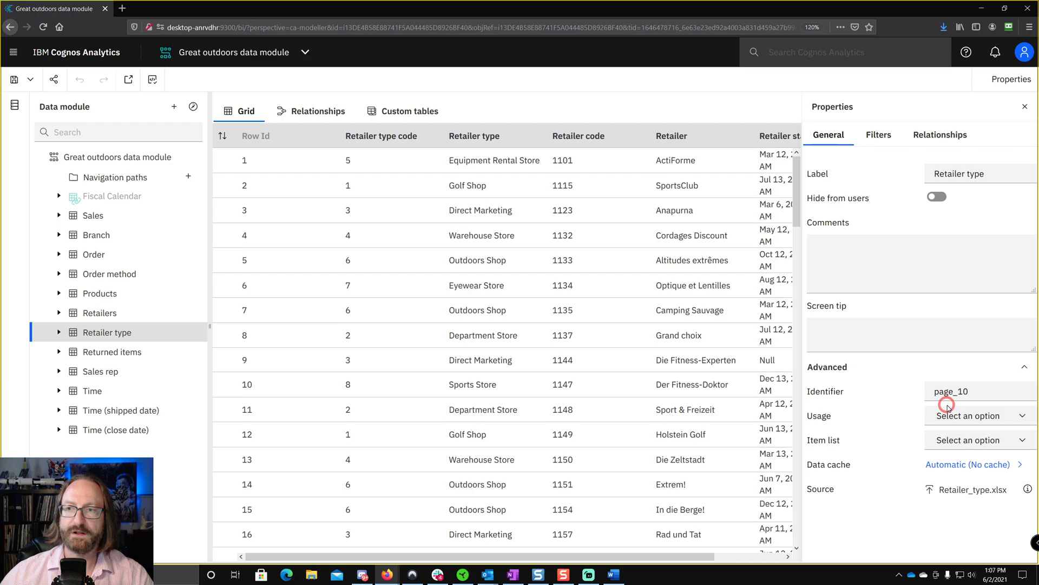
# Replace the Retailer type table's identifier page_10 with Retailer_Type.
pyautogui.click(1006, 397)
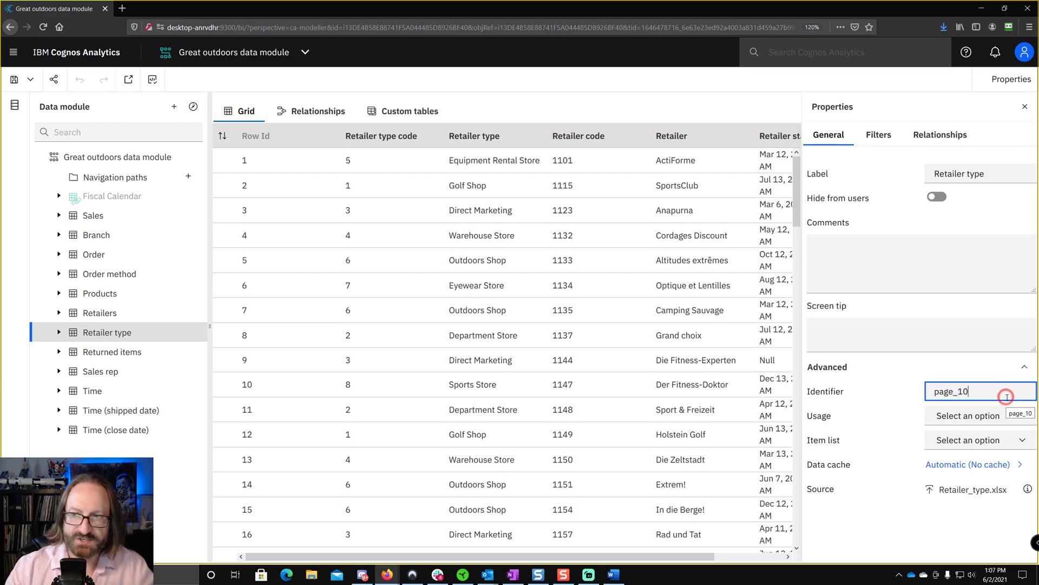
pyautogui.press('BackSpace')
pyautogui.press('BackSpace')
pyautogui.press('BackSpace')
pyautogui.press('BackSpace')
pyautogui.press('BackSpace')
pyautogui.press('BackSpace')
pyautogui.press('BackSpace')
pyautogui.write('Re')
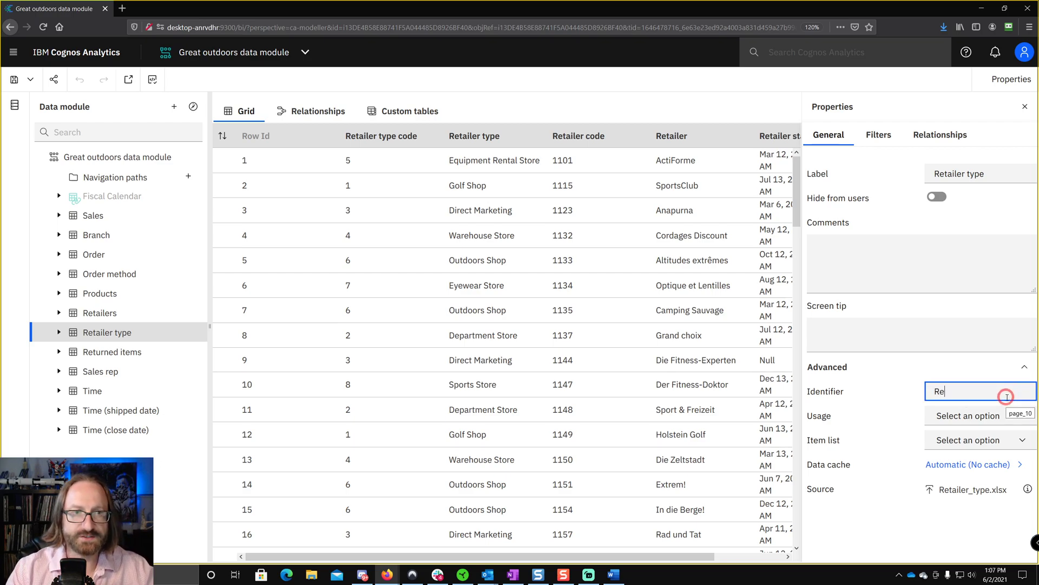
pyautogui.write('tailer_Type')
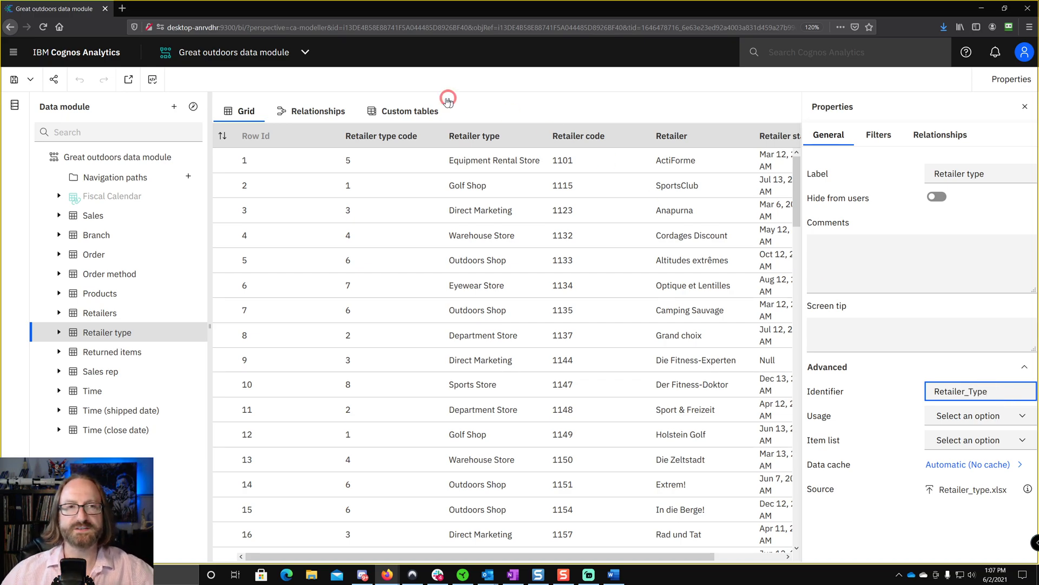
# Expand the Sales table in the data module to list its columns.
pyautogui.click(101, 214)
pyautogui.click(191, 216)
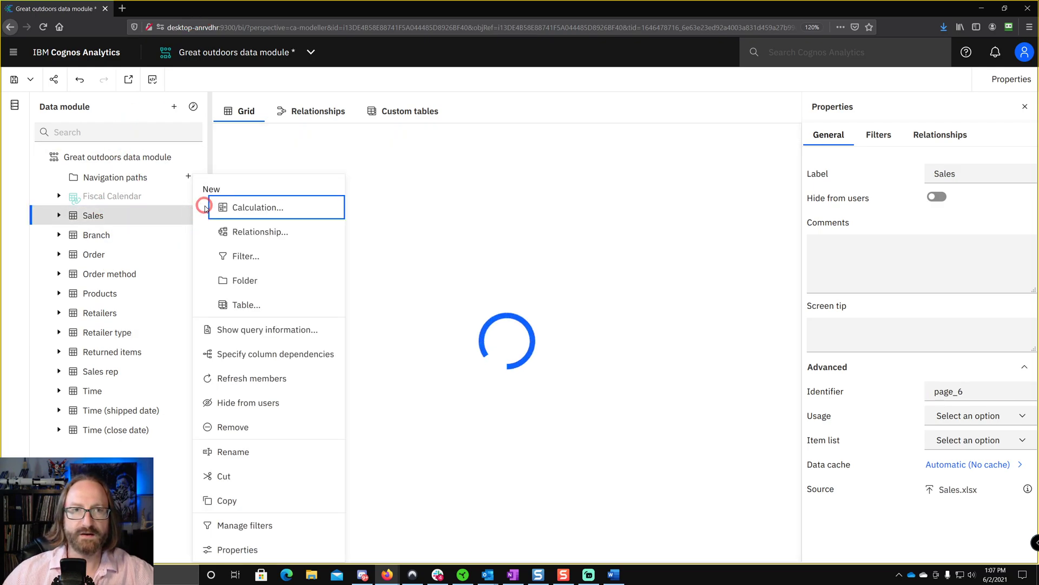
pyautogui.click(59, 216)
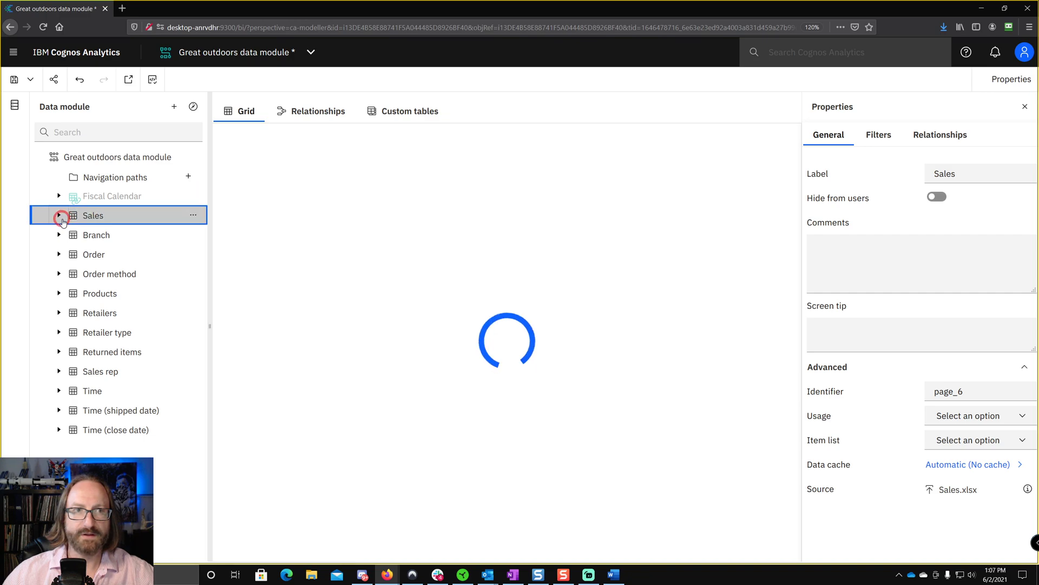
pyautogui.click(59, 215)
pyautogui.scroll(-3, 116, 264)
pyautogui.scroll(-4, 133, 289)
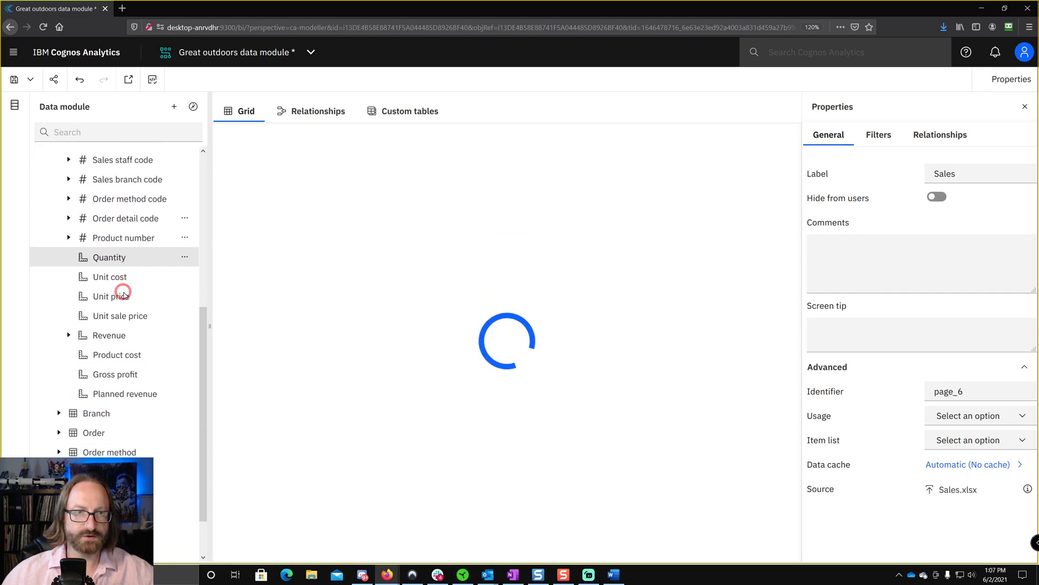
pyautogui.scroll(1, 143, 296)
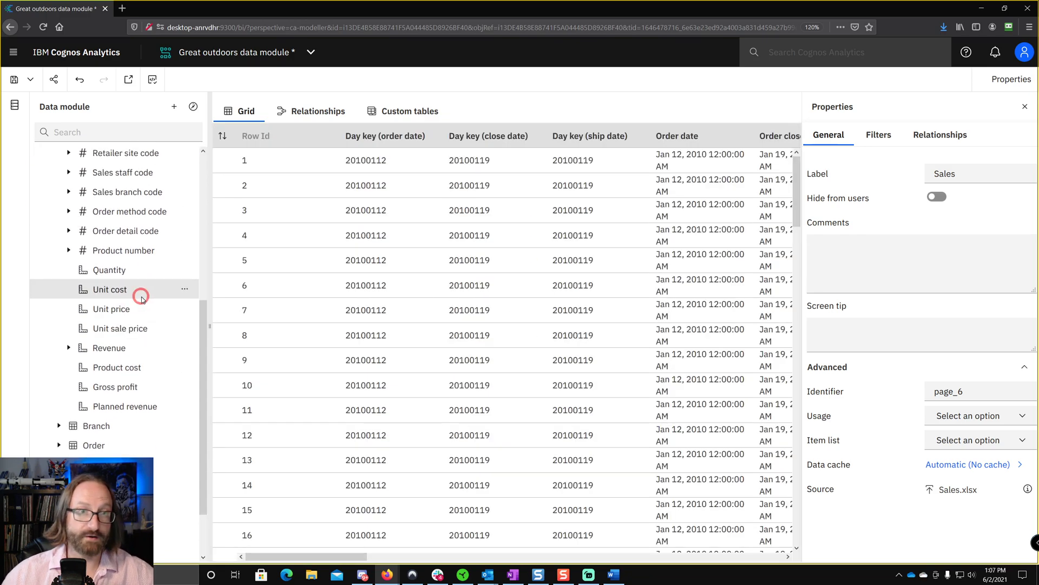
# Create a Revenue minus Planned revenue calculation, keeping its default name.
pyautogui.click(125, 350)
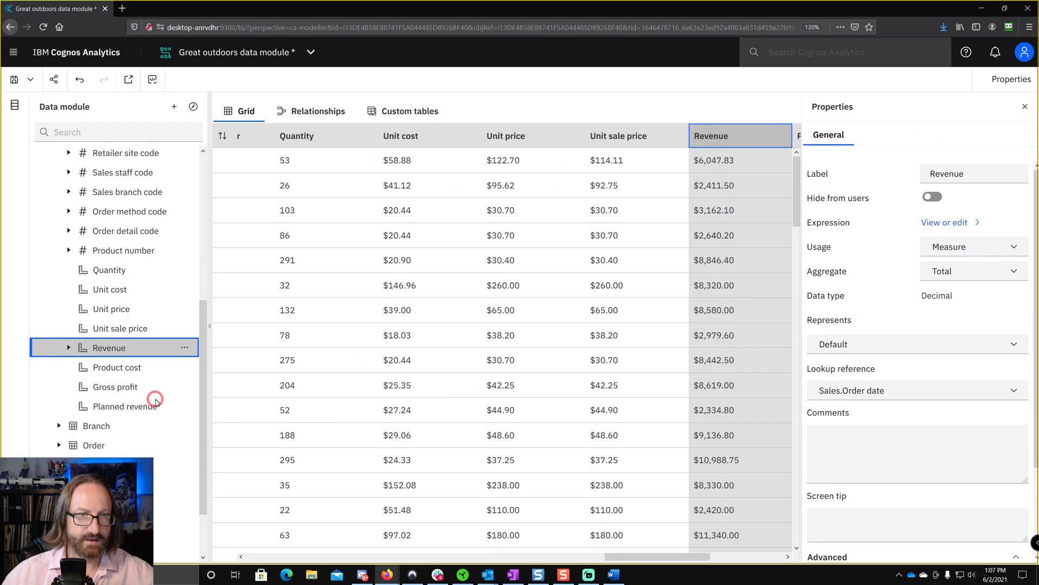
pyautogui.click(192, 350)
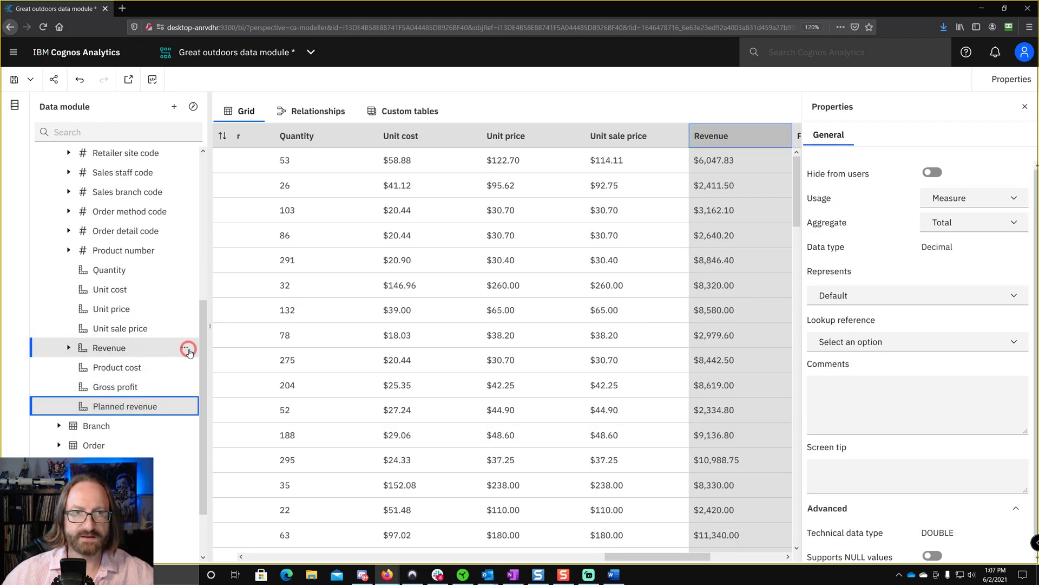
pyautogui.click(232, 361)
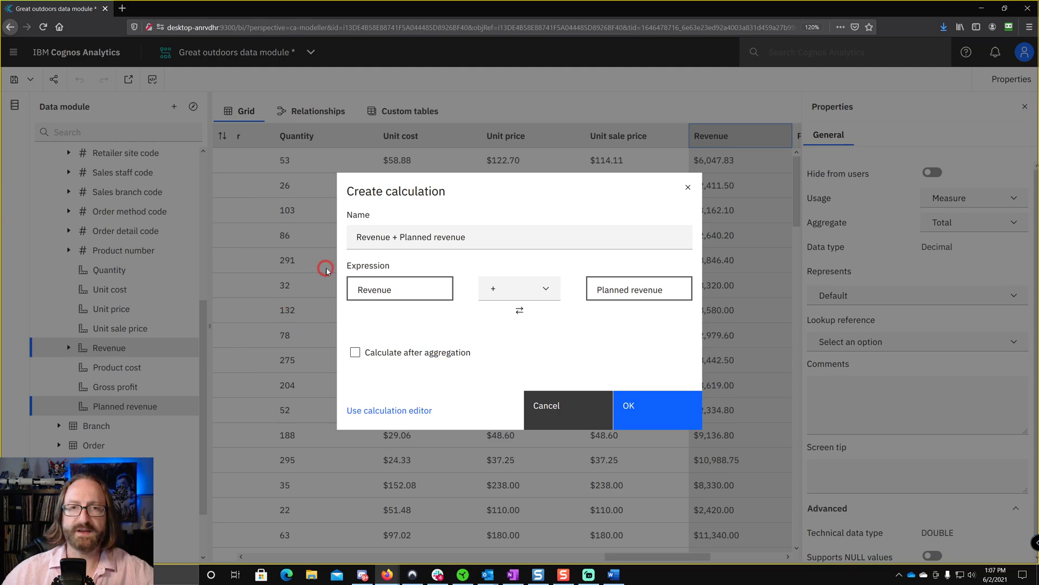
pyautogui.click(489, 237)
pyautogui.moveTo(499, 237); pyautogui.dragTo(325, 234)
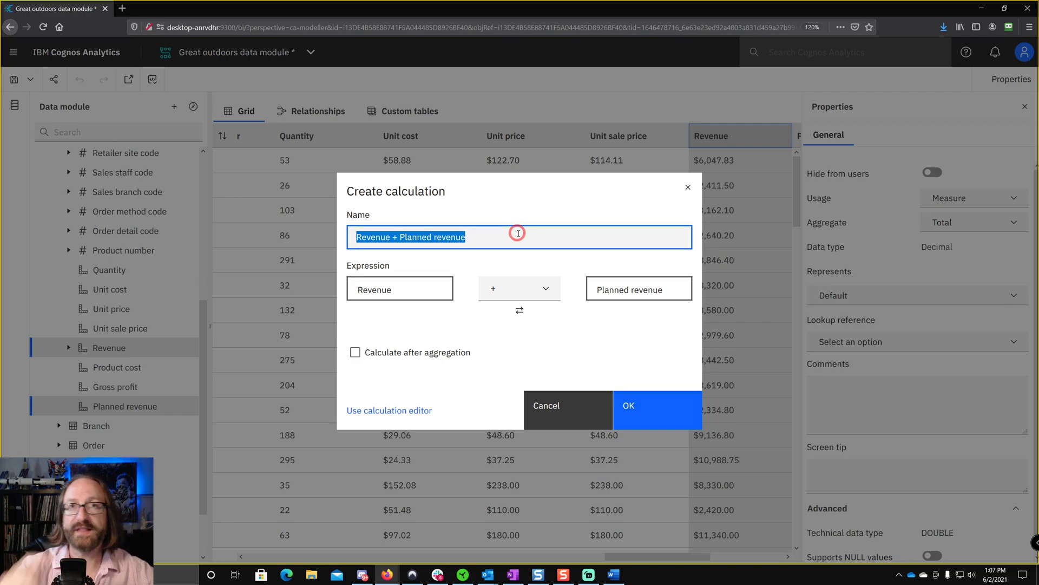
pyautogui.click(493, 233)
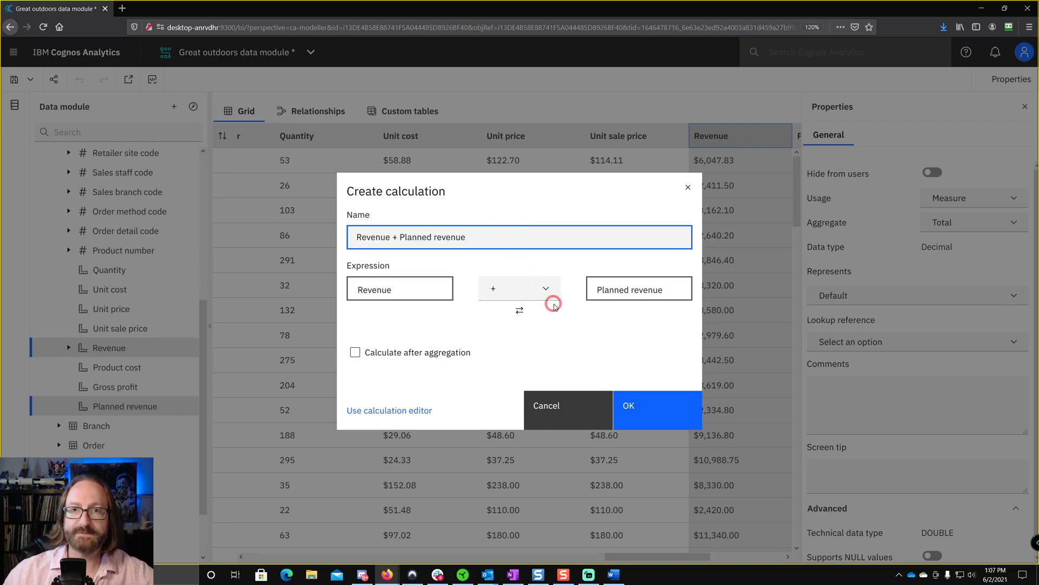
pyautogui.click(541, 288)
pyautogui.click(511, 324)
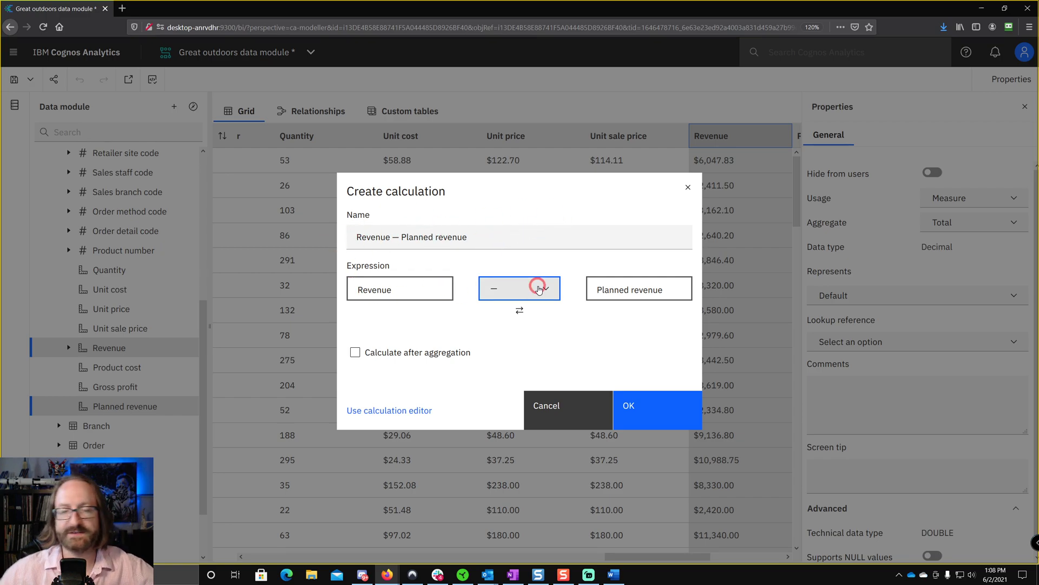
pyautogui.click(655, 406)
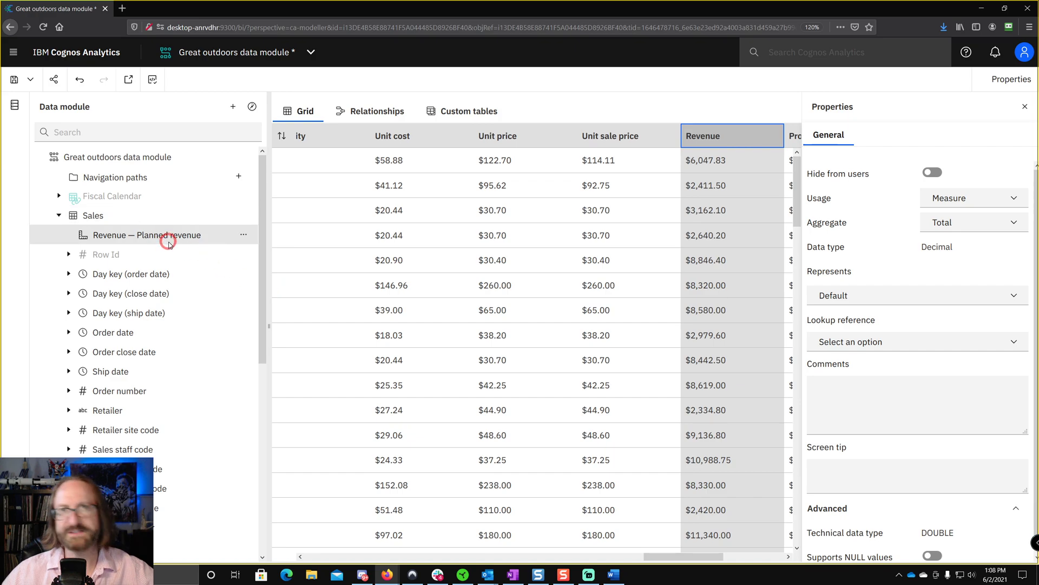
# Change the new calculation's label to 'Revenue Variance' and save the data module.
pyautogui.click(132, 234)
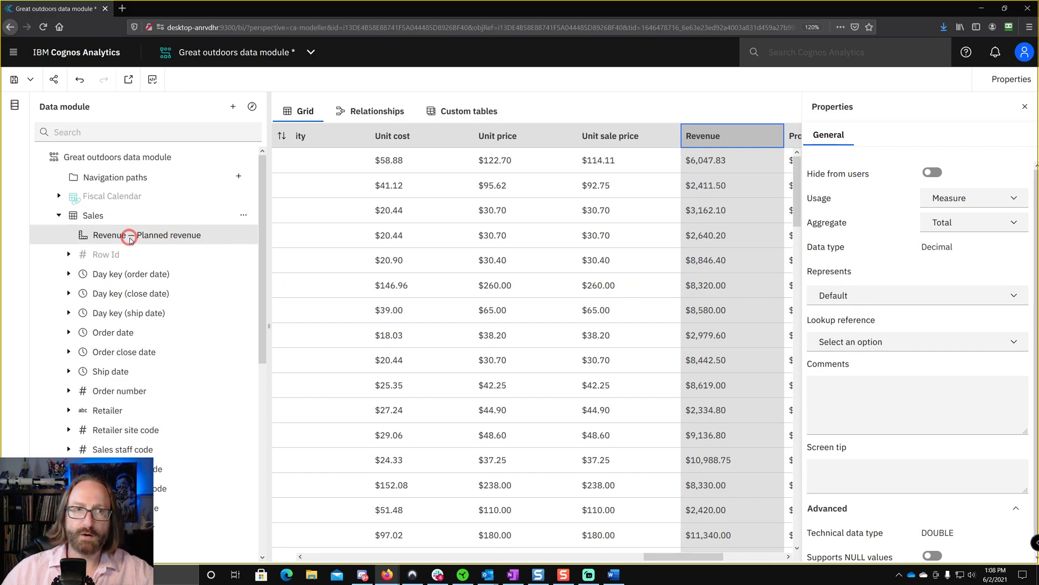
pyautogui.click(963, 179)
pyautogui.moveTo(1001, 174); pyautogui.dragTo(848, 176)
pyautogui.click(847, 175)
pyautogui.moveTo(991, 174); pyautogui.dragTo(823, 174)
pyautogui.press('BackSpace')
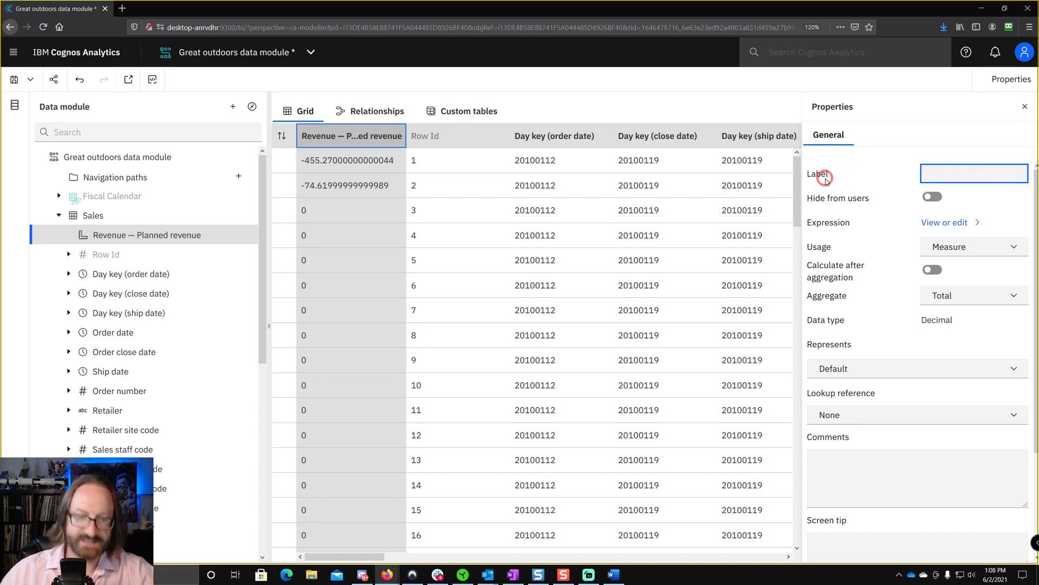
pyautogui.write('Revenue Va')
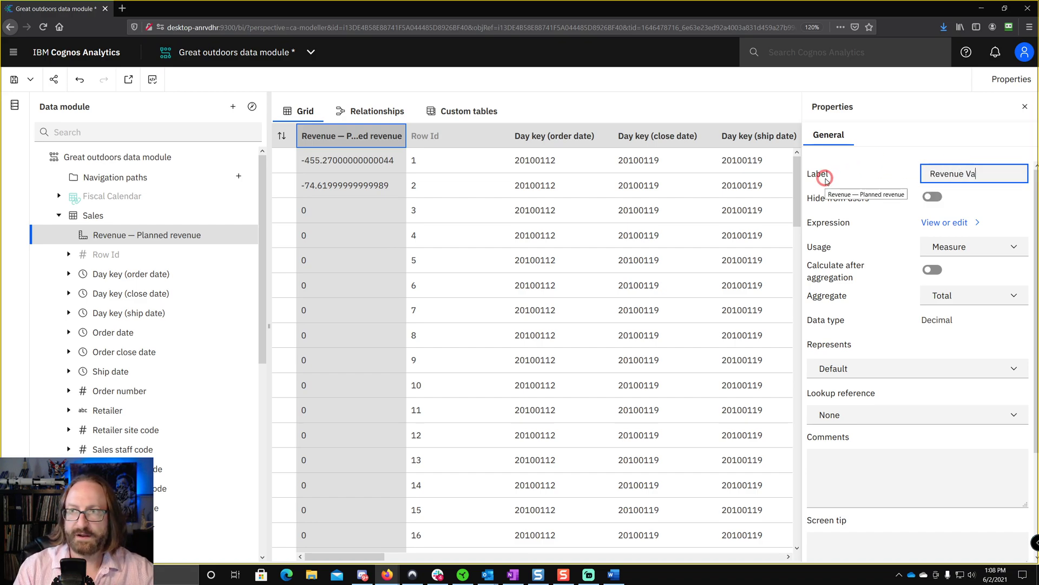
pyautogui.write('riance')
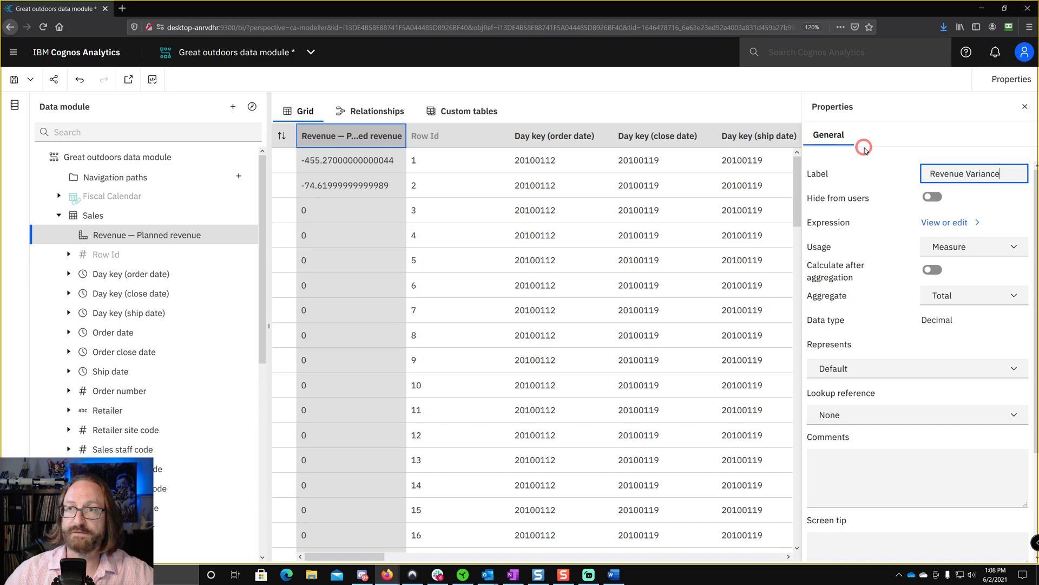
pyautogui.click(839, 177)
pyautogui.scroll(-3, 877, 178)
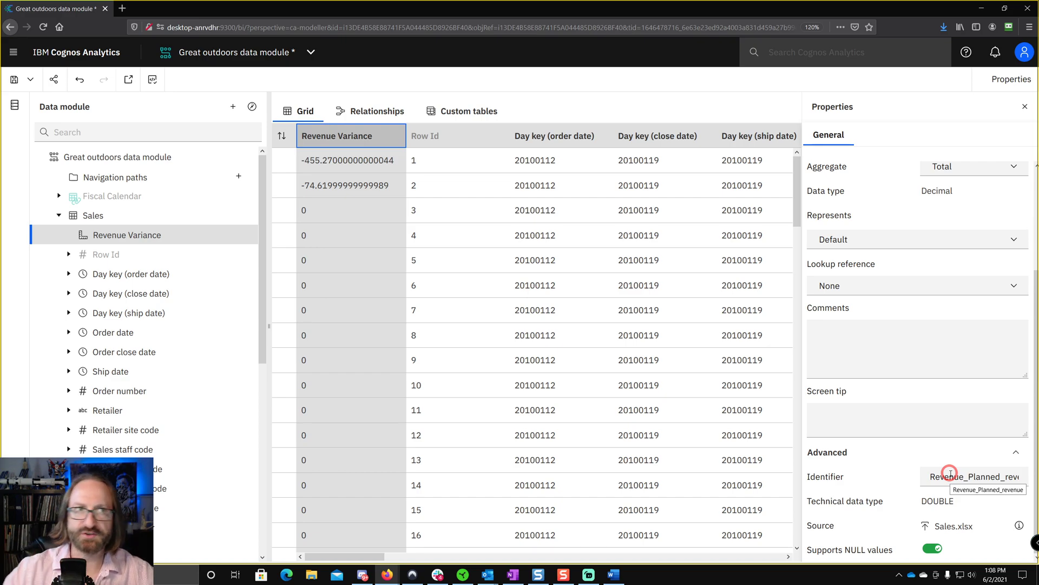
pyautogui.click(14, 79)
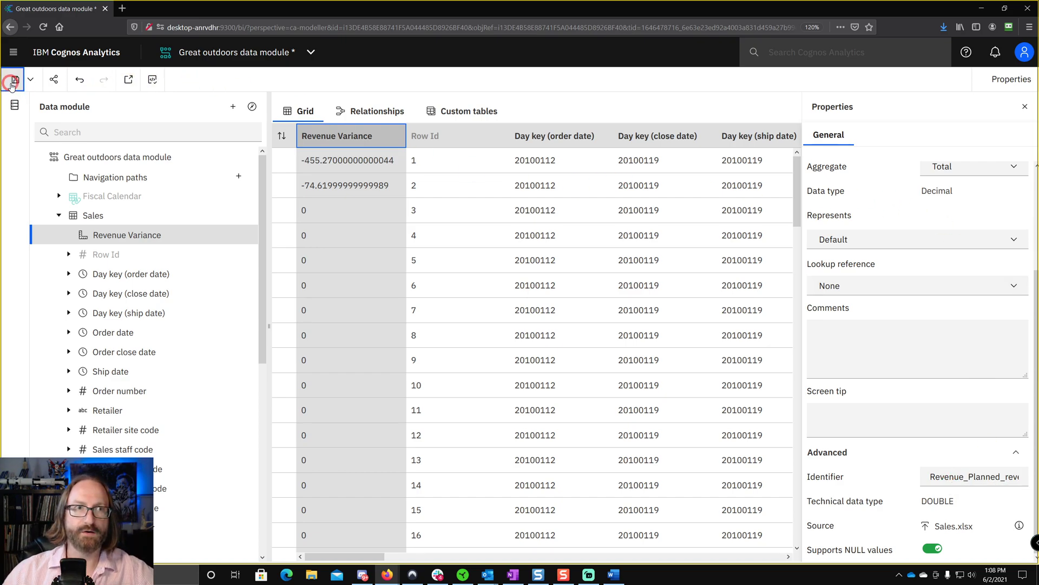
# Open GO Dashboard from Team content > SDB > Episode Content > Biggest Mistake Data Modules.
pyautogui.click(13, 52)
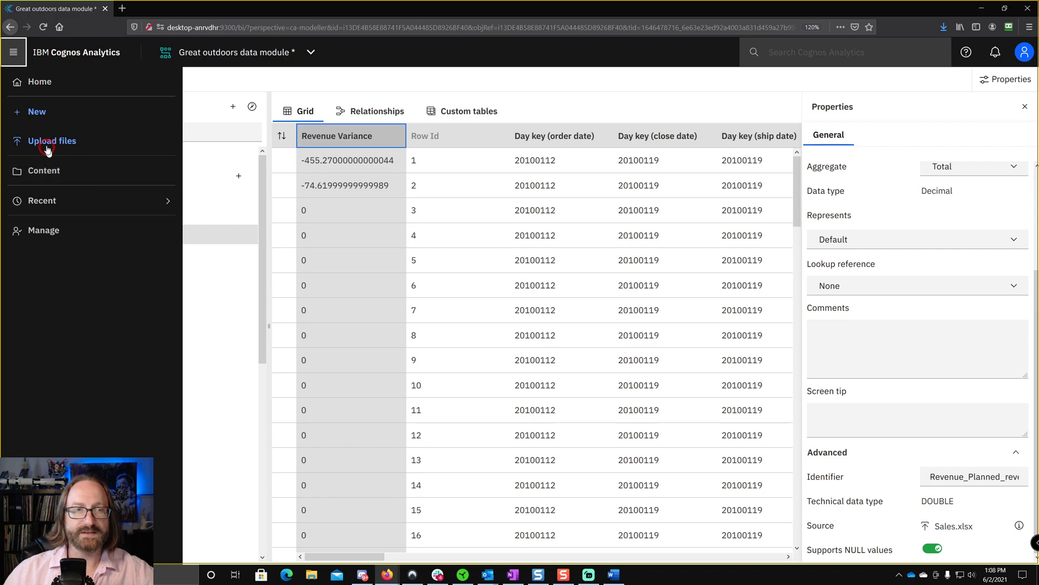
pyautogui.click(52, 165)
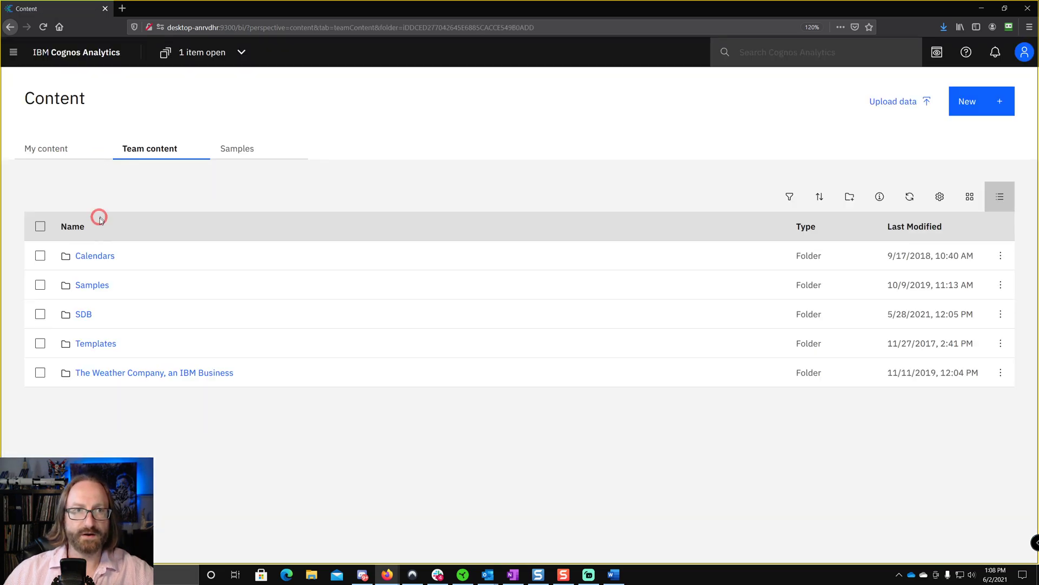
pyautogui.click(84, 313)
pyautogui.click(94, 304)
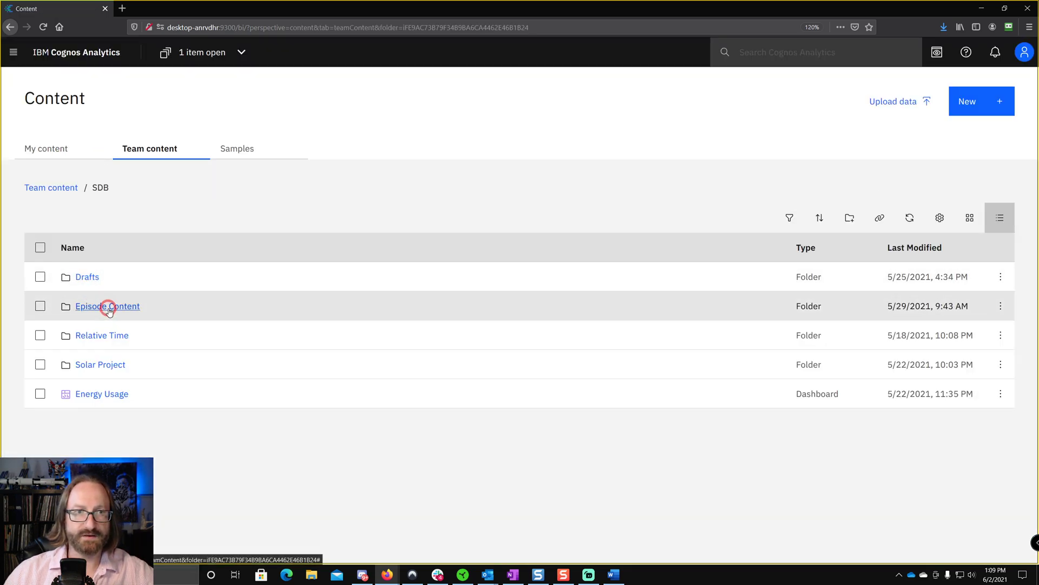
pyautogui.click(98, 278)
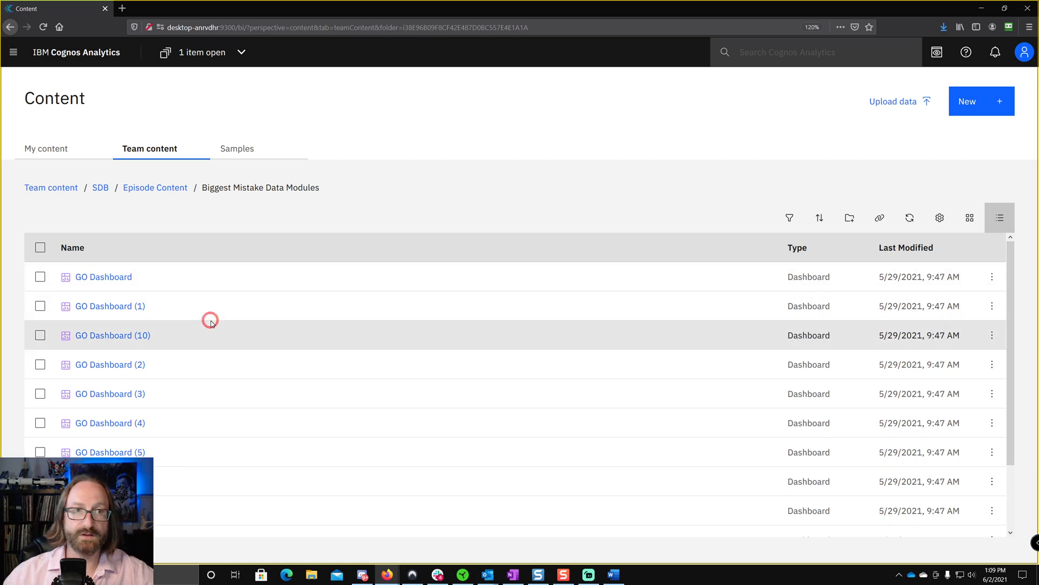
pyautogui.click(91, 279)
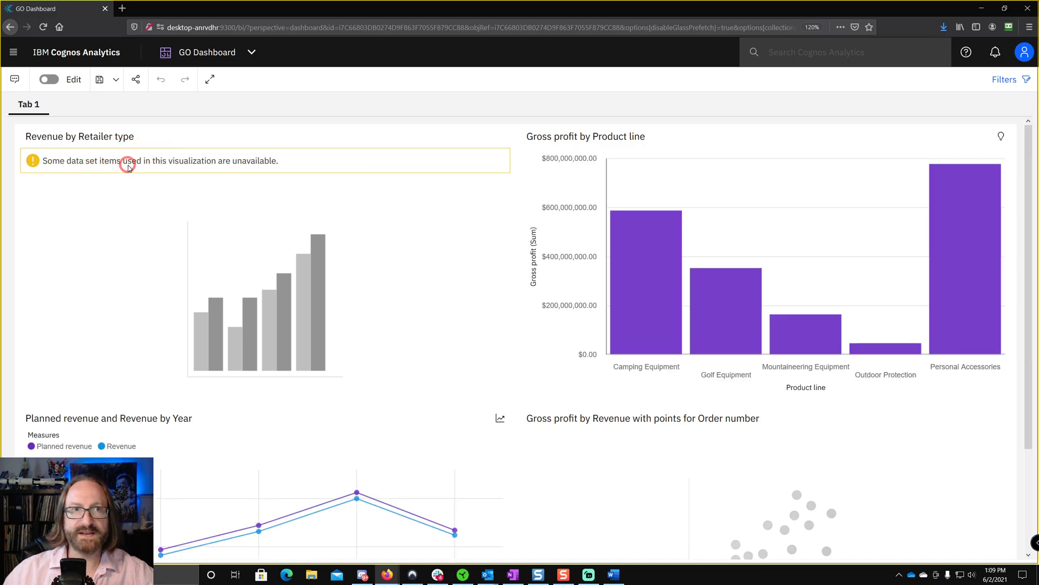
# In edit mode, inspect the Revenue by Retailer type chart's fields and its Missing: Retailer type Bars slot.
pyautogui.click(213, 179)
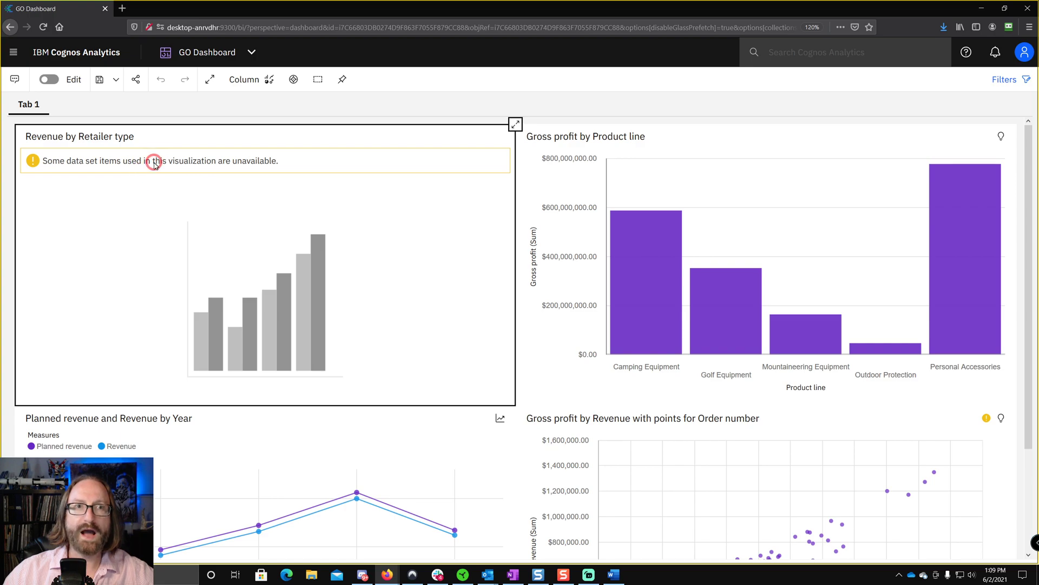
pyautogui.click(49, 79)
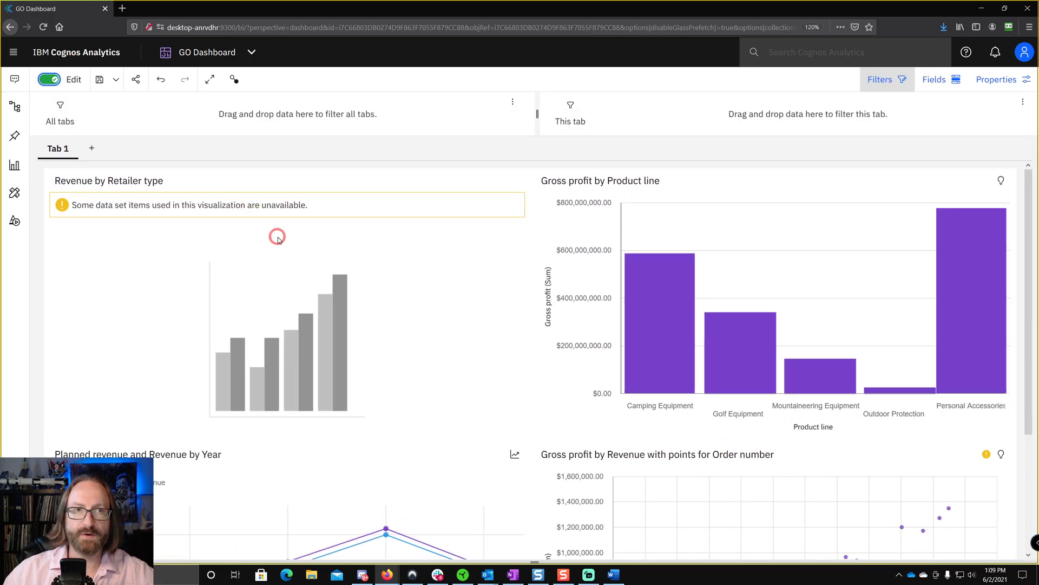
pyautogui.click(277, 238)
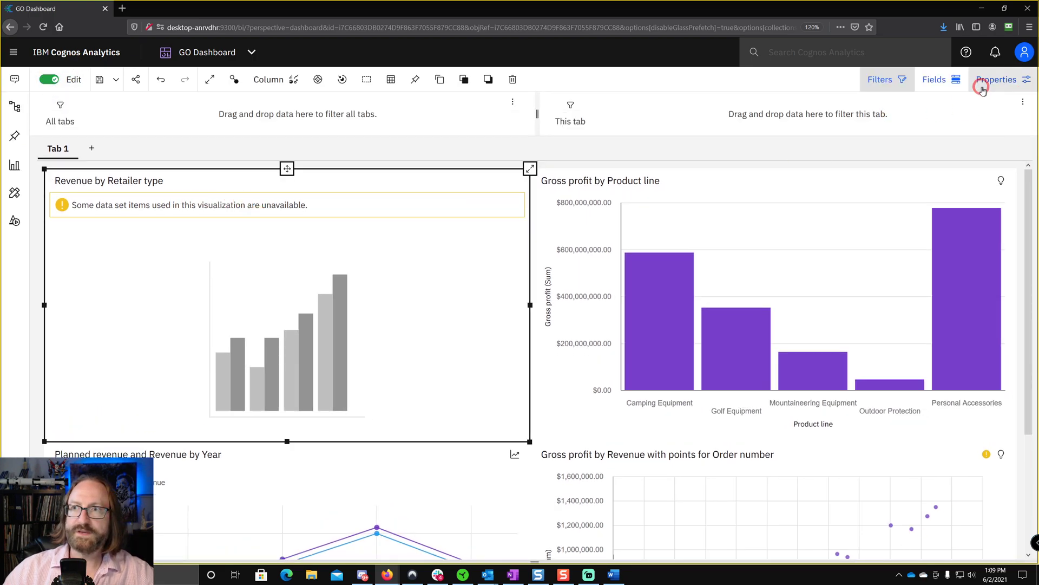
pyautogui.click(942, 79)
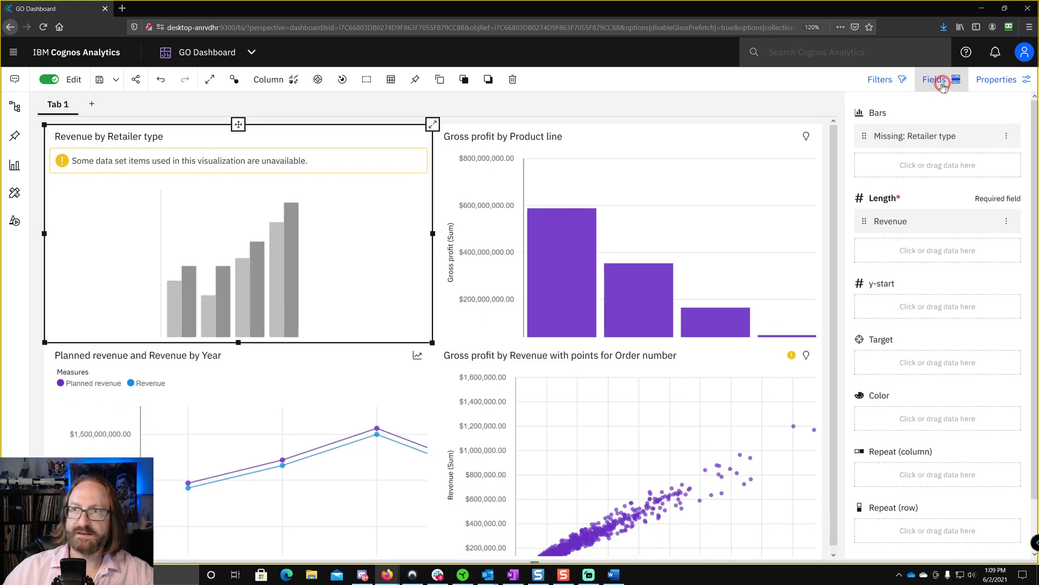
pyautogui.click(900, 137)
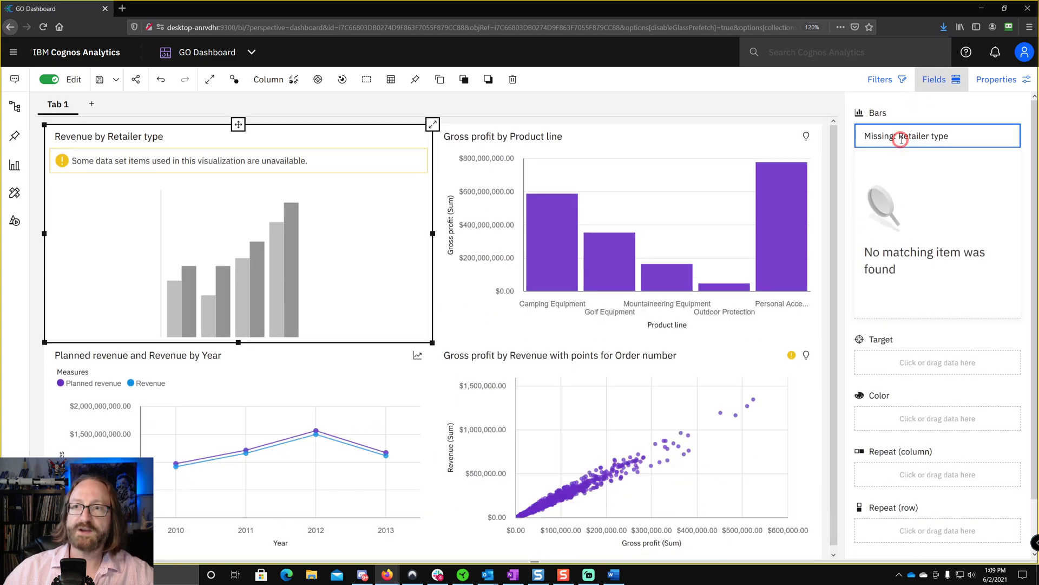